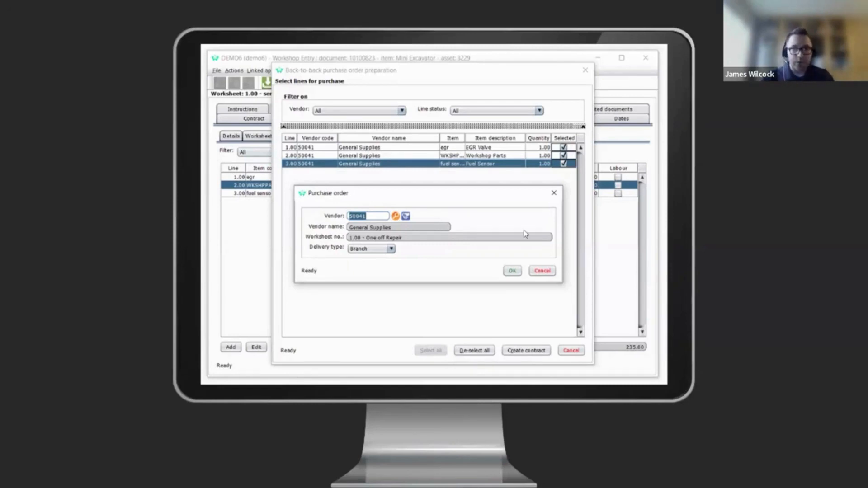
Switch from the slide show to the DEMO6 main window and open Workshop Entry in a maximized window.
key(alt+Tab)
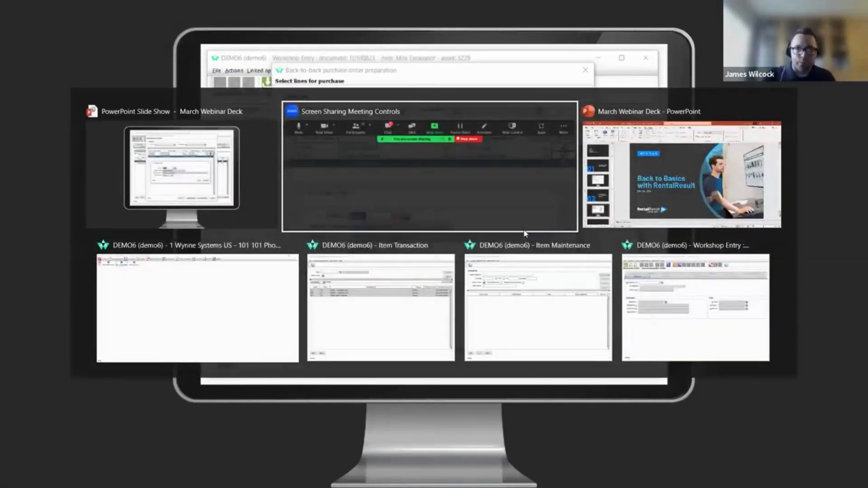
key(alt+Tab)
key(alt+Tab)
key(alt+Tab)
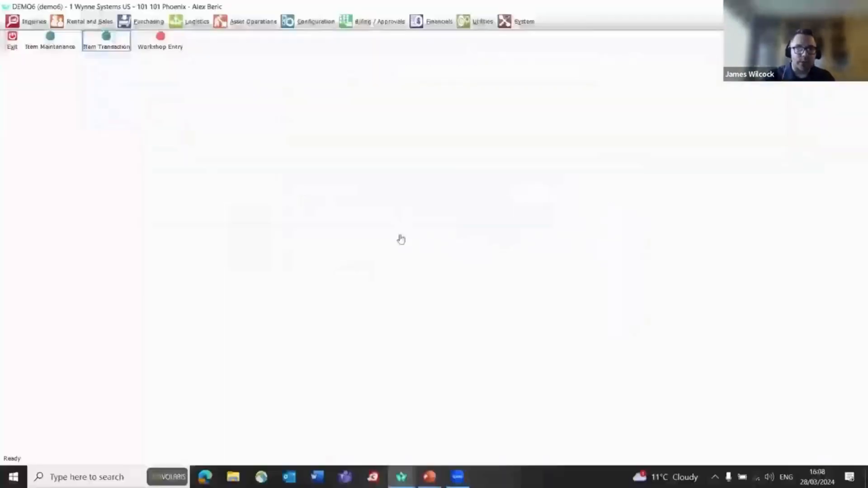
click(175, 51)
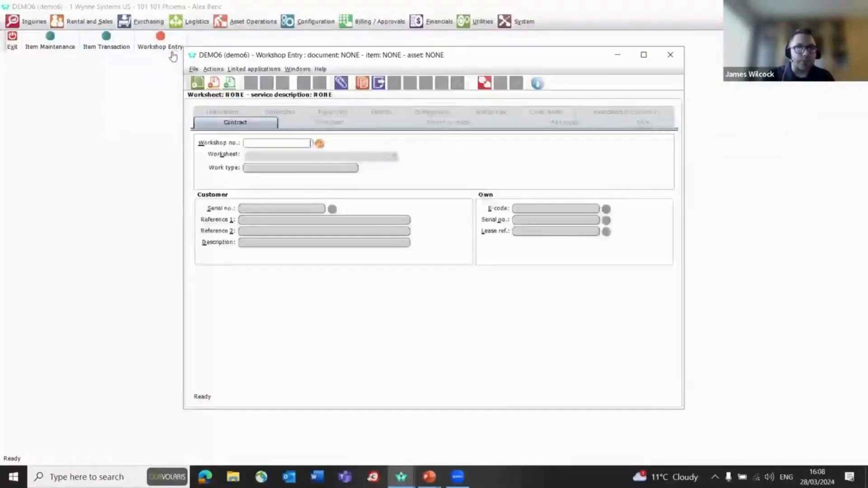
click(643, 55)
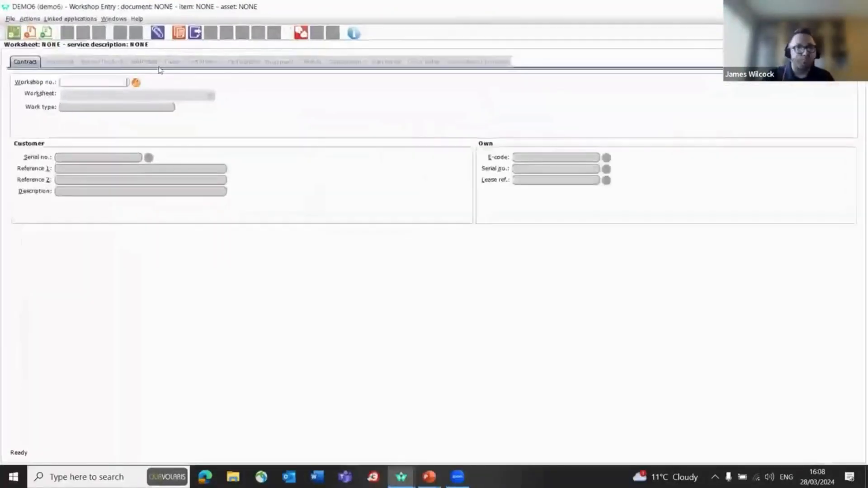
Start a new owned-asset workshop contract for item code EC35 with E-code 3229.
click(14, 33)
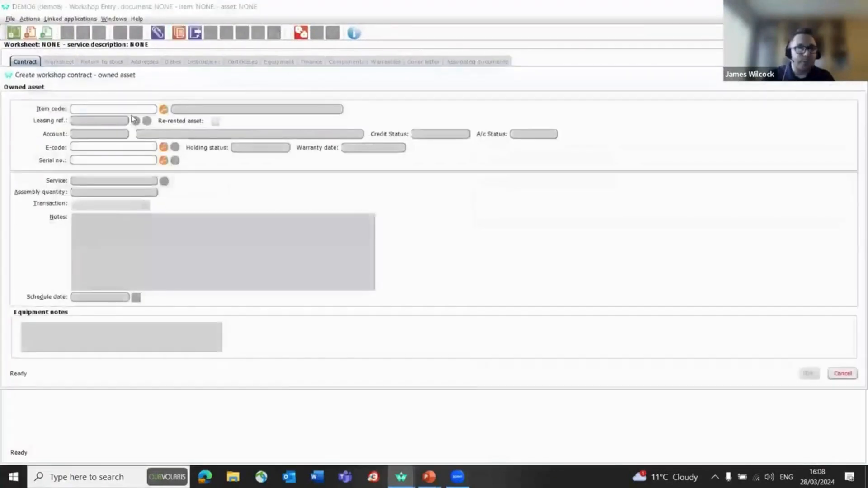
text(ed35)
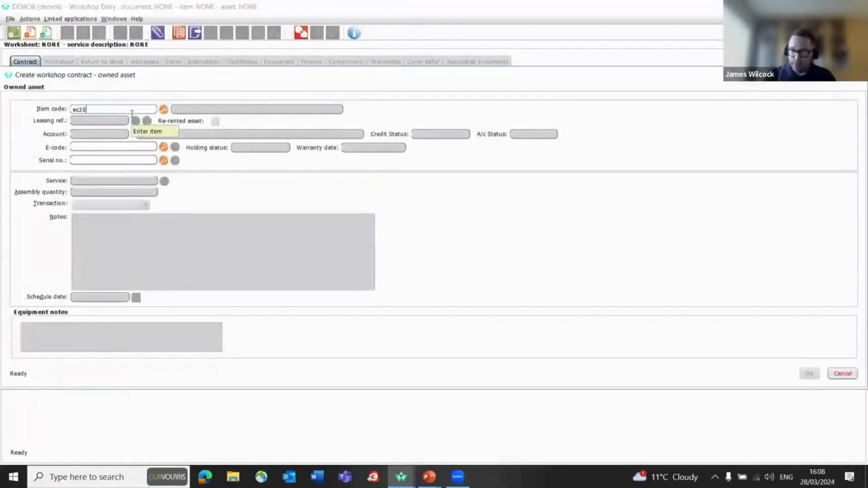
key(Tab)
click(120, 145)
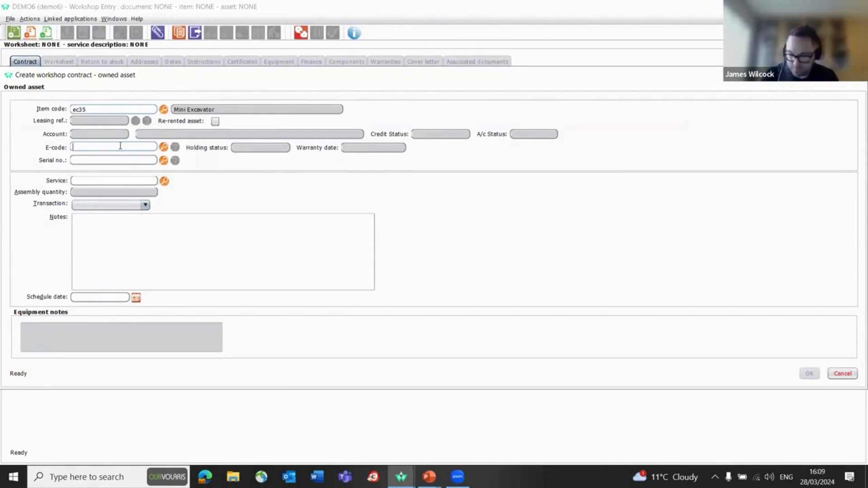
text(3229)
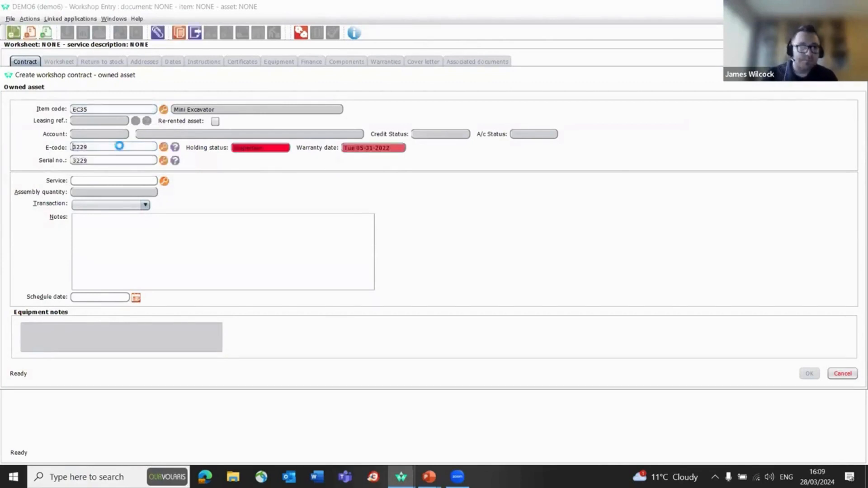
Set the service to REPAIR and the schedule date to 03-28-2024, and create the workshop contract.
click(152, 182)
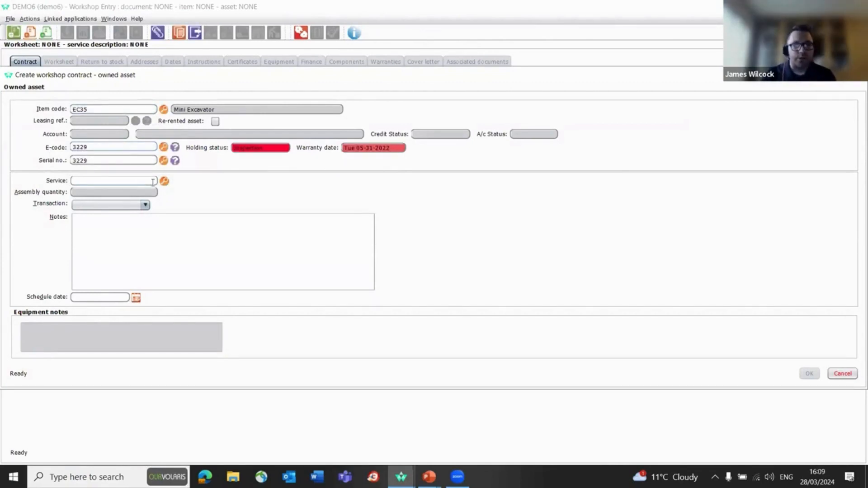
text(REPAIR)
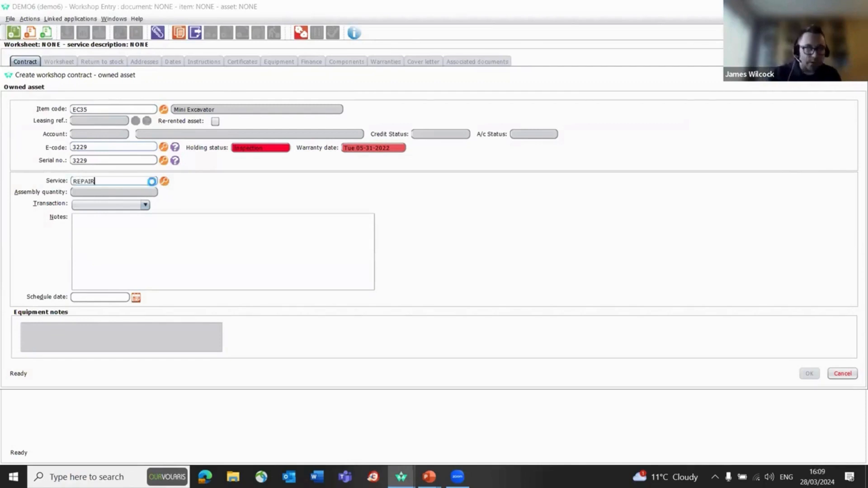
key(Tab)
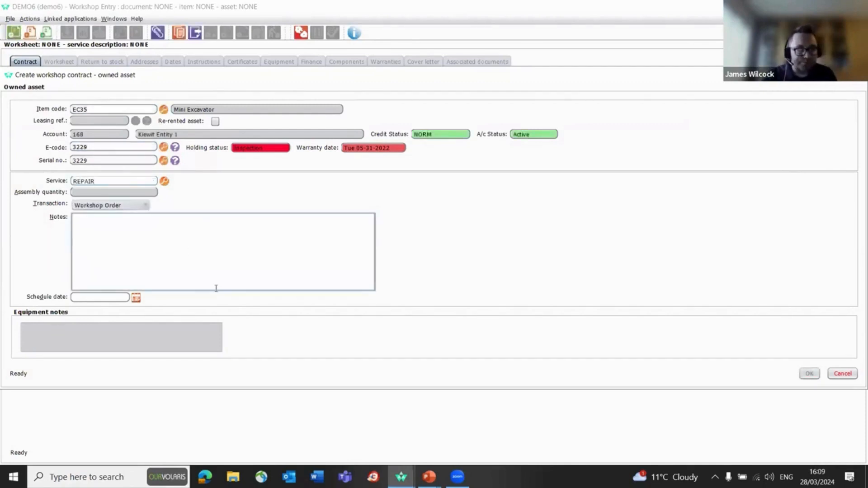
click(135, 298)
click(466, 302)
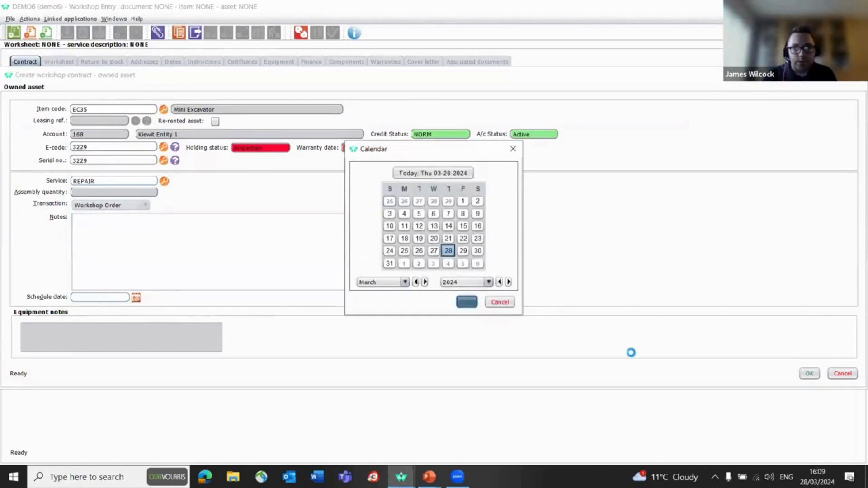
click(809, 373)
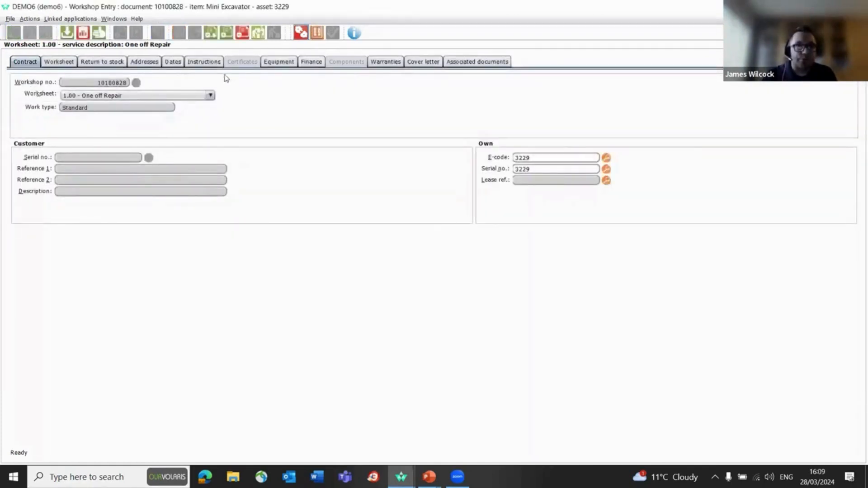
Show the part lines of the new contract's One off Repair worksheet.
click(67, 64)
click(190, 81)
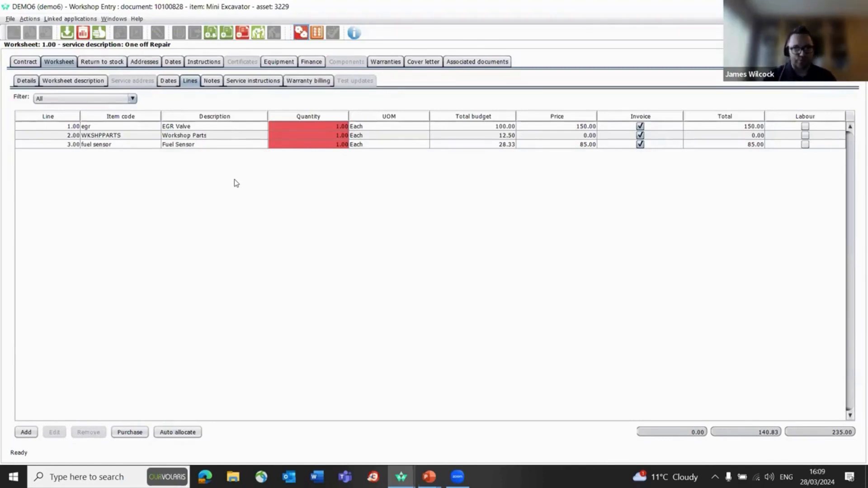
Try allocating a quantity of 1 from inventory to the EGR Valve line, and leave the line without picking any stock.
click(236, 129)
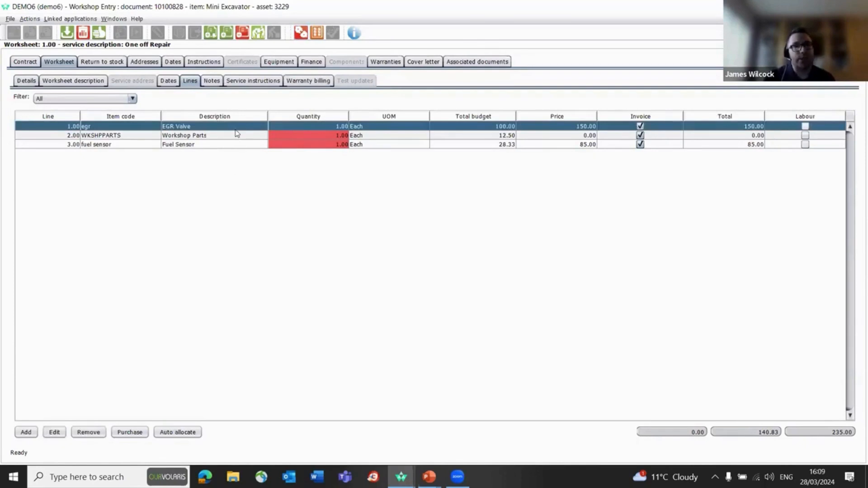
double_click(236, 128)
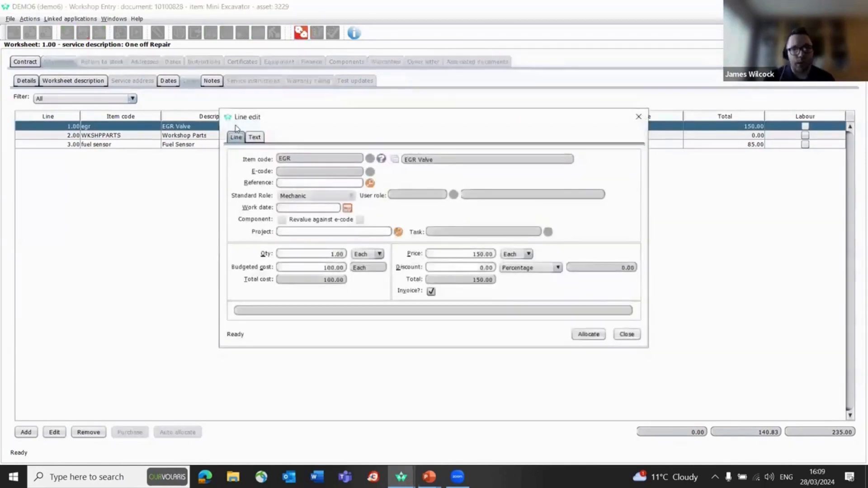
click(578, 334)
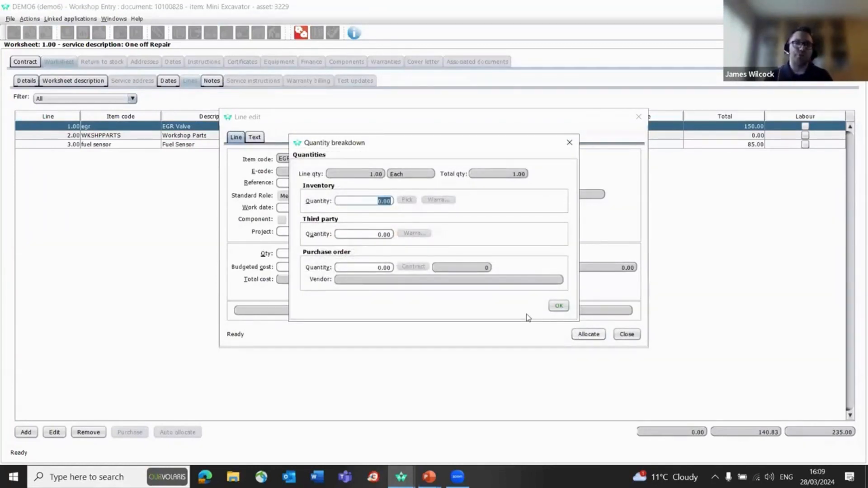
text(1)
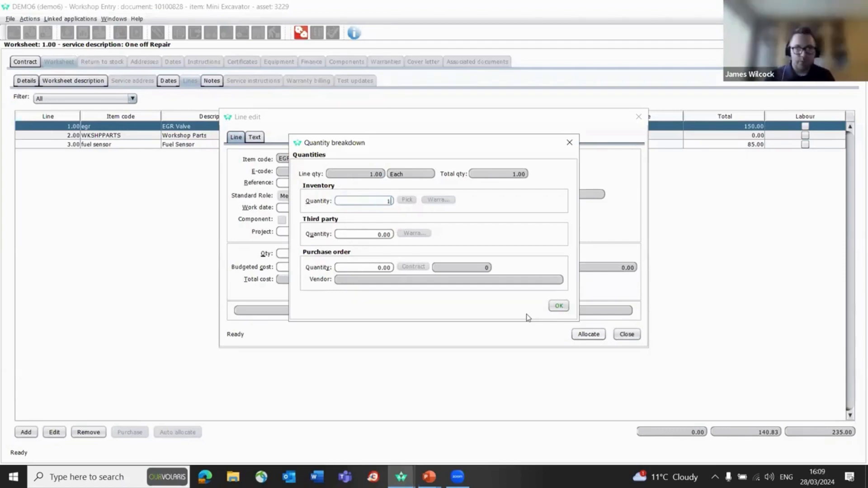
key(Tab)
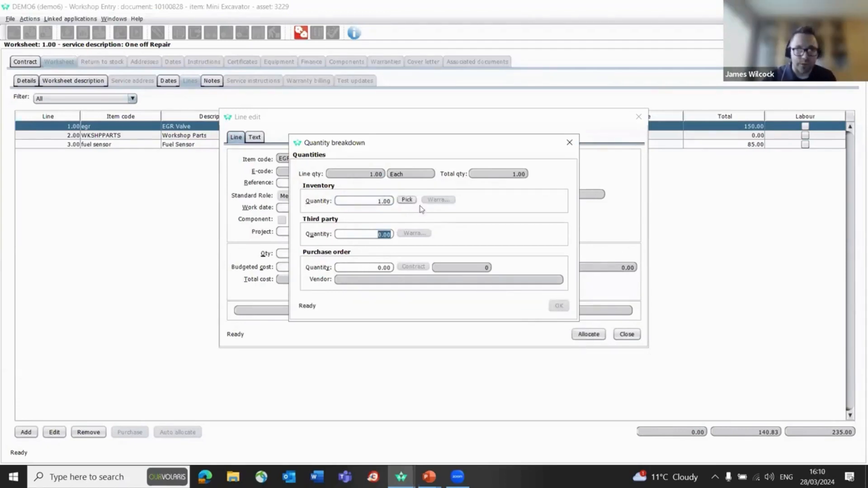
click(408, 199)
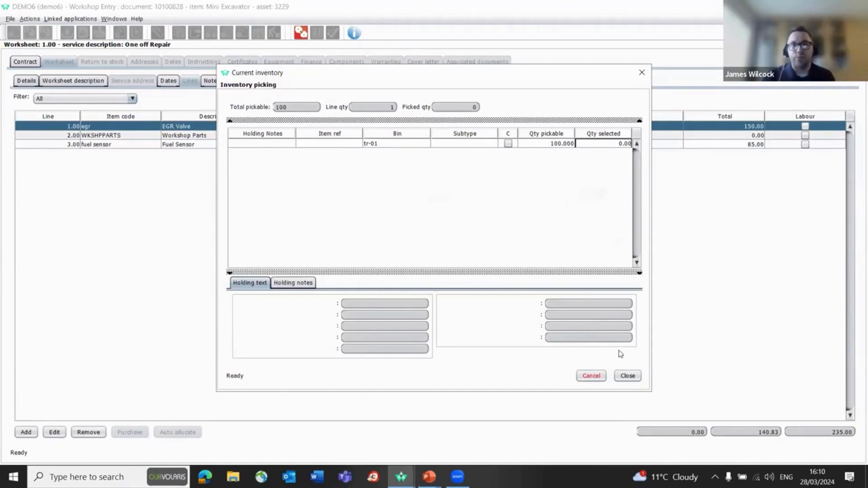
click(627, 376)
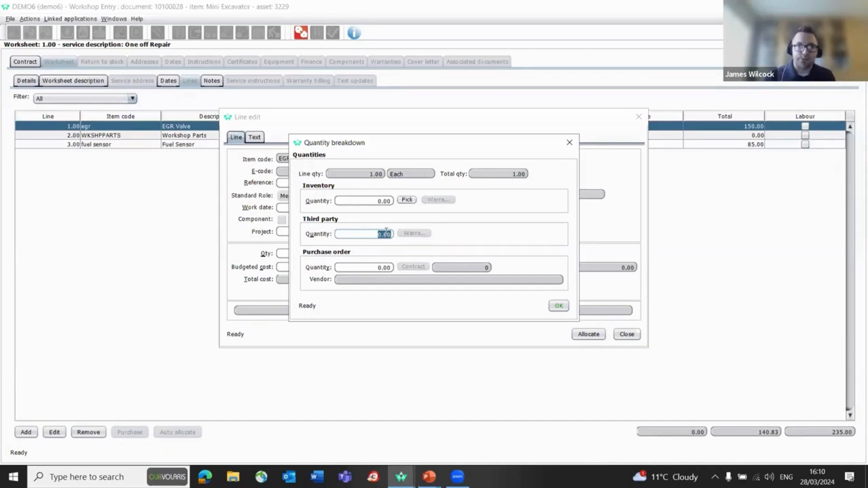
double_click(381, 267)
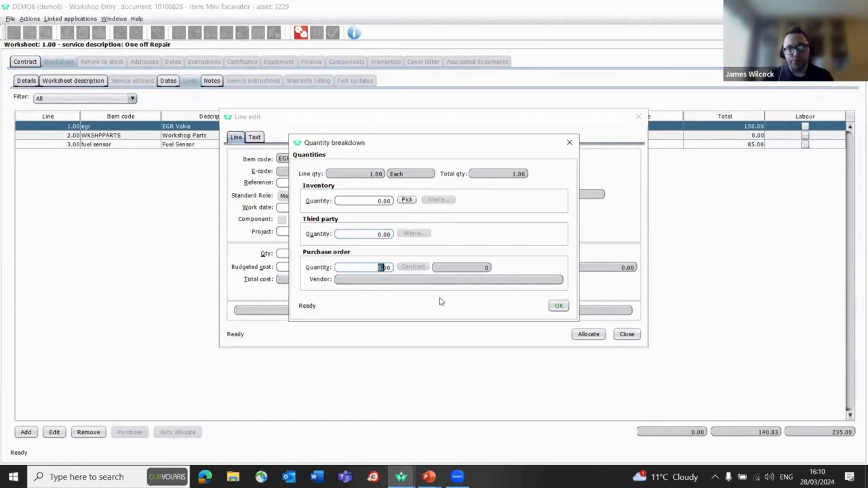
click(563, 309)
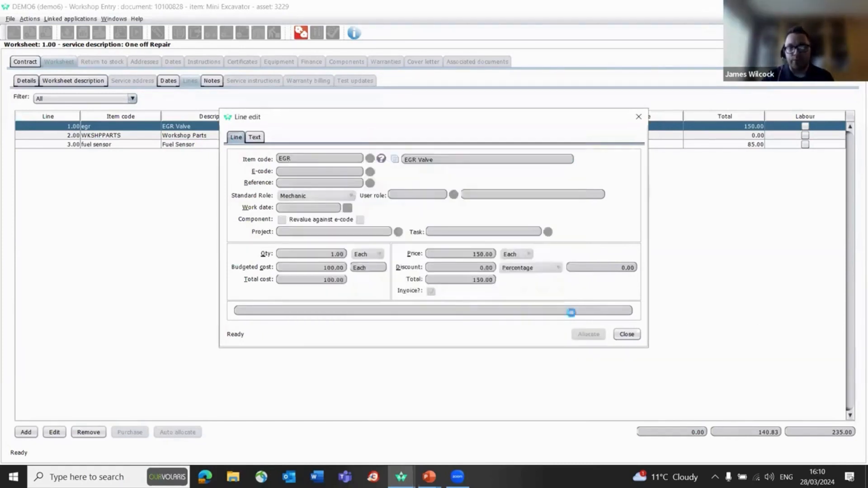
click(627, 335)
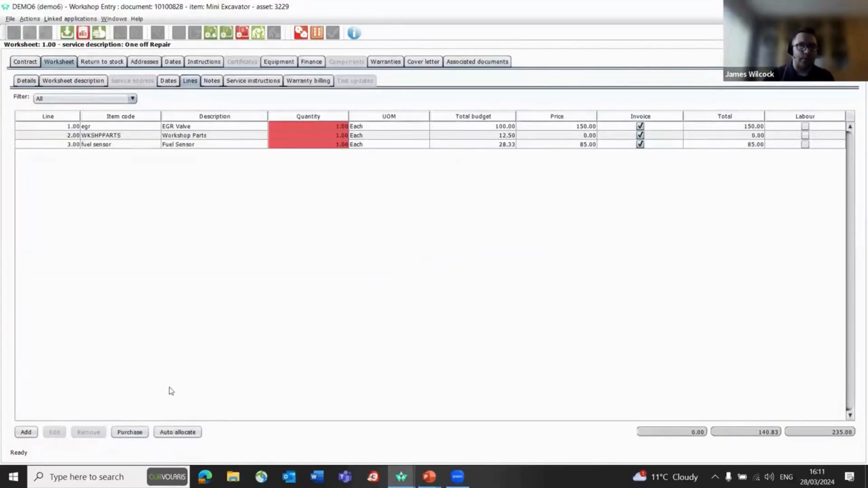
Start a back-to-back purchase order for the EGR Valve, Workshop Parts and Fuel Sensor lines, keeping the Branch delivery type.
click(131, 432)
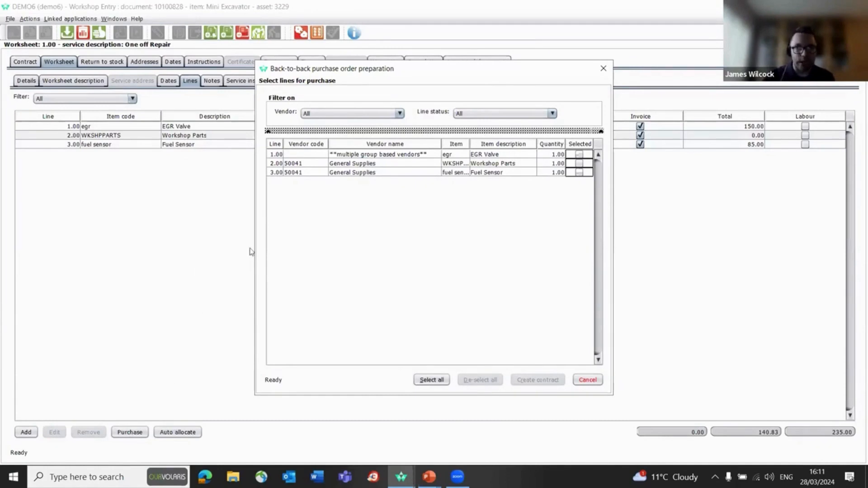
click(480, 164)
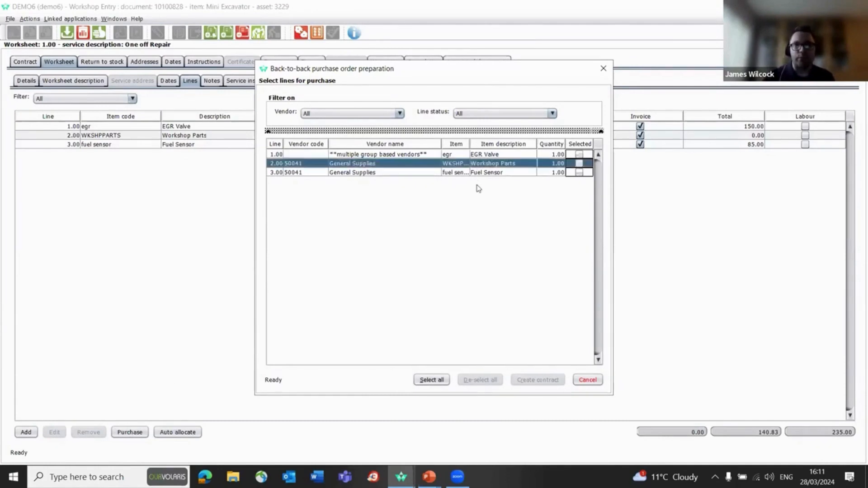
click(478, 174)
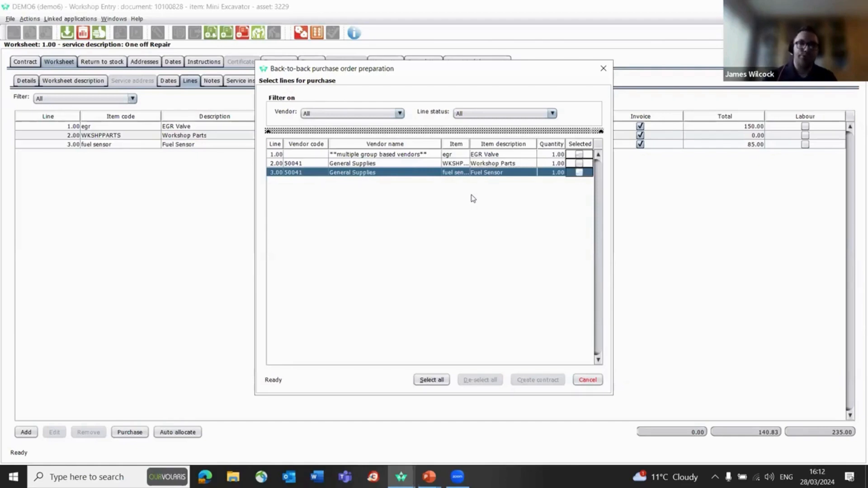
click(579, 155)
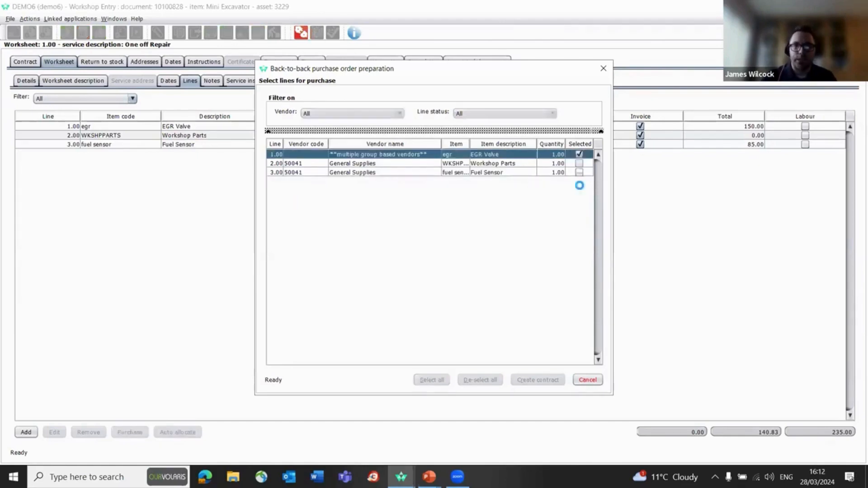
click(579, 163)
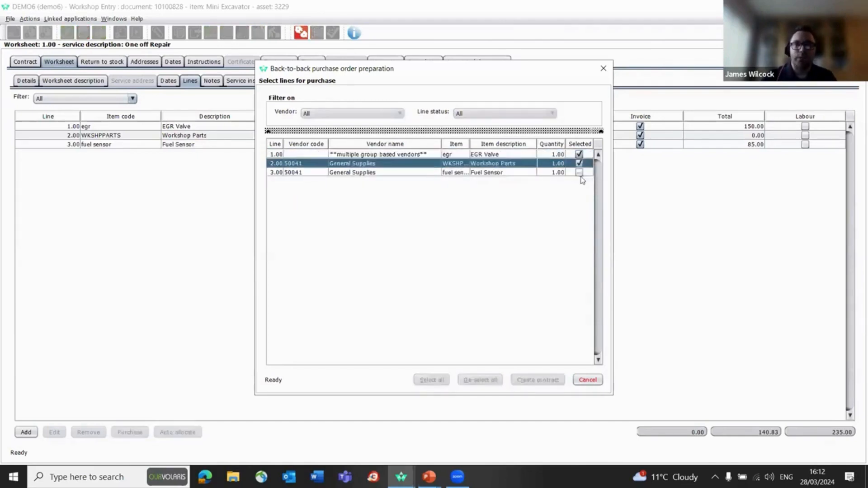
click(579, 172)
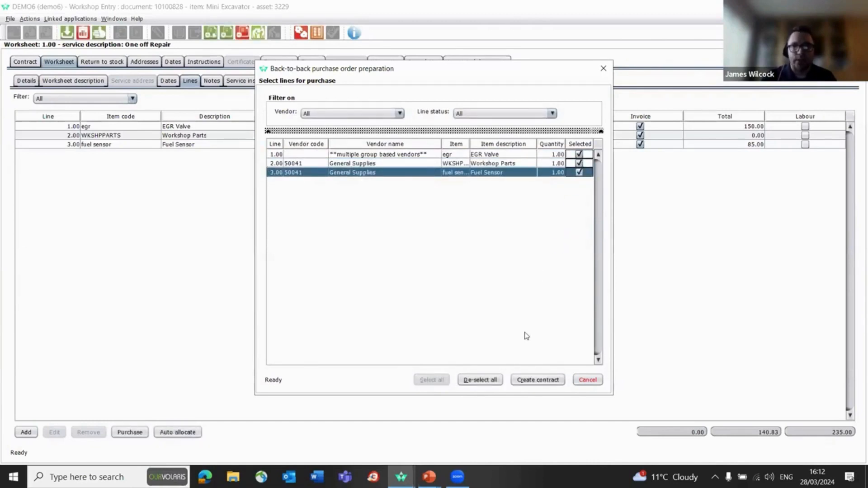
click(535, 381)
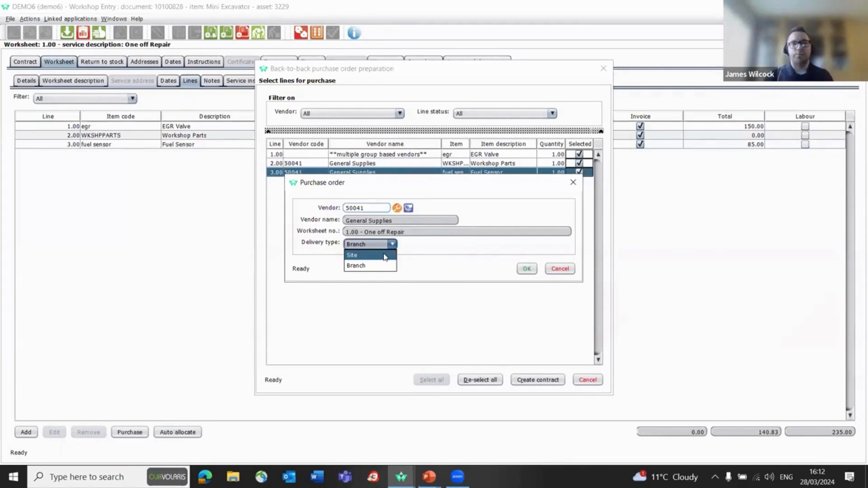
click(386, 245)
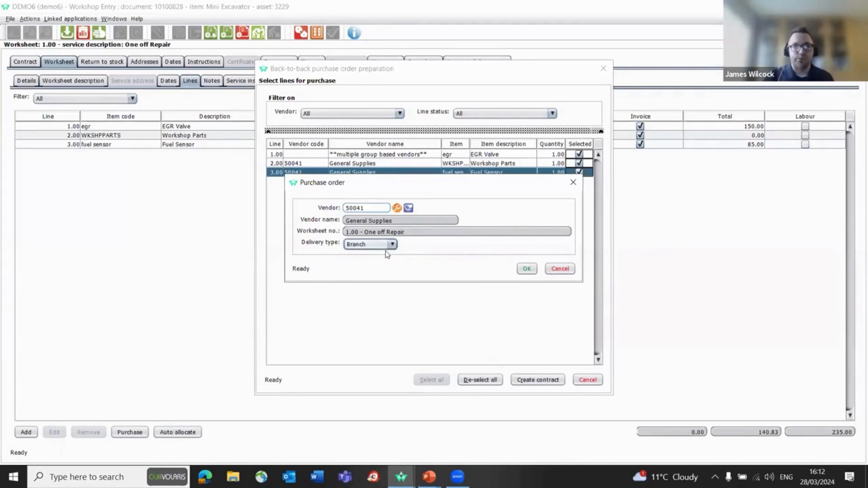
Search the preferred vendors for item code egr, and leave the vendor selector without choosing one.
click(408, 208)
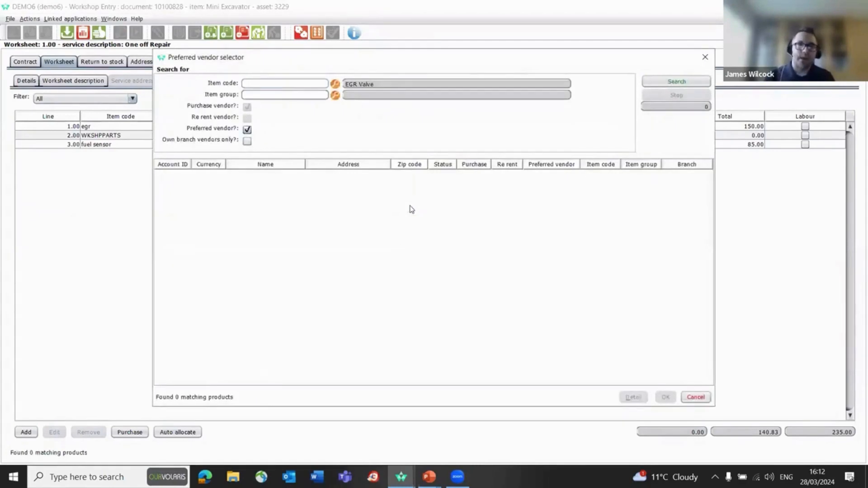
text(ew)
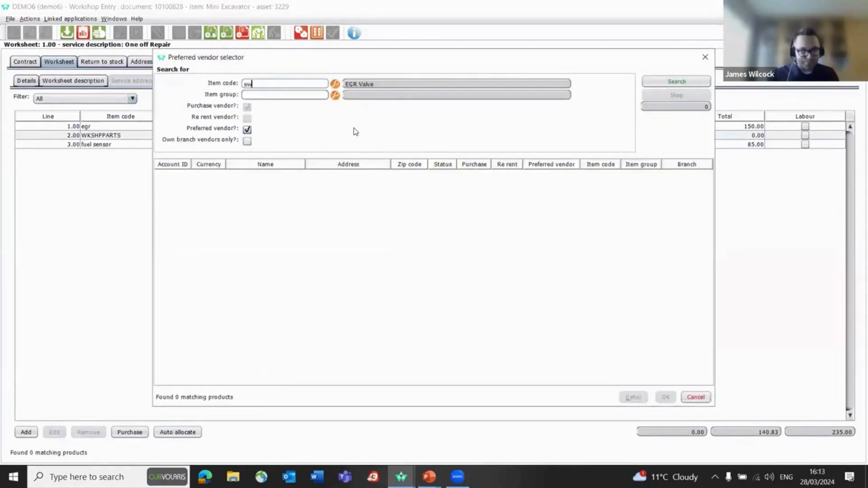
key(BackSpace)
text(gr)
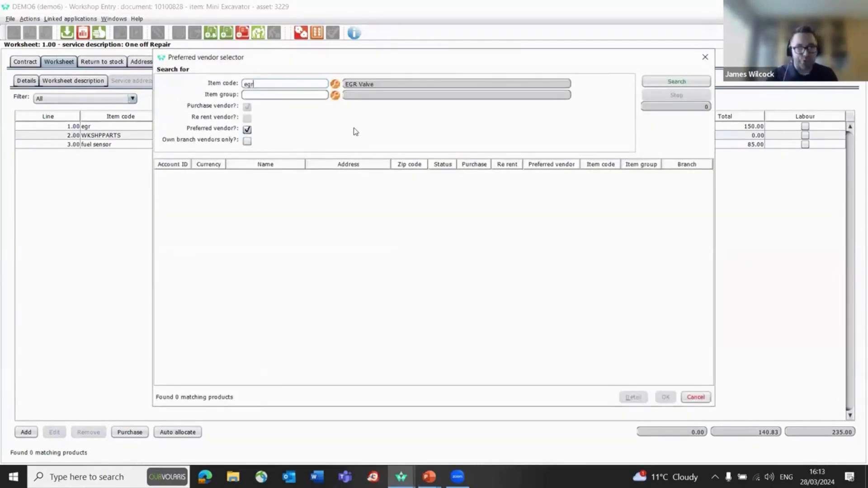
click(695, 80)
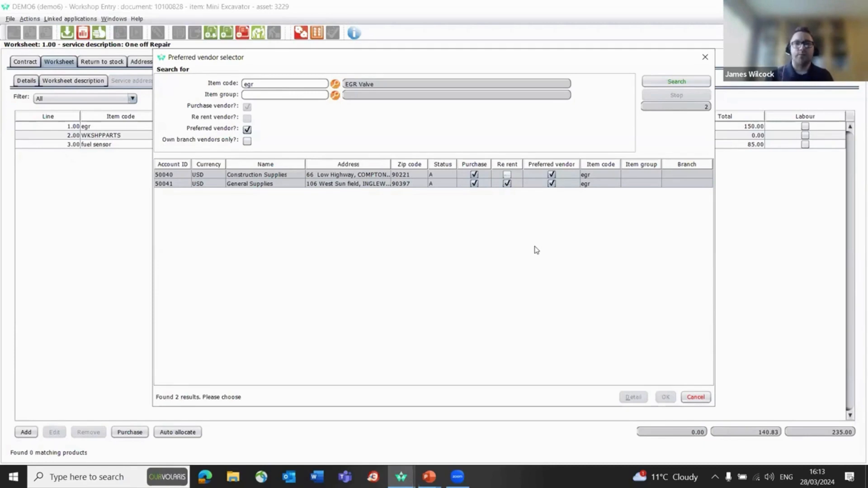
click(693, 397)
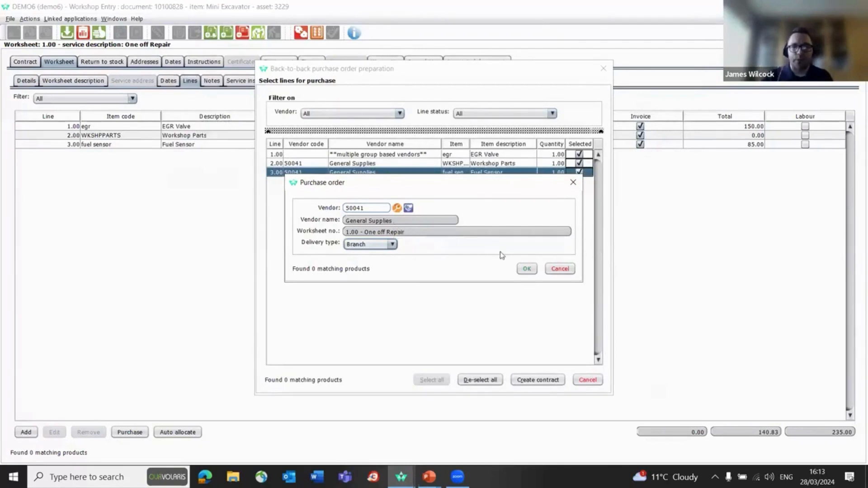
Create the purchase order with General Supplies as vendor, and check its purchase reference and product lines.
click(525, 268)
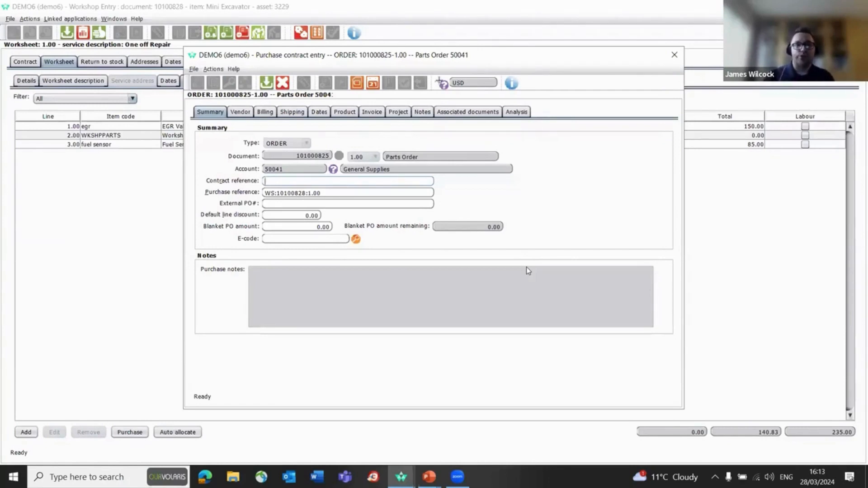
click(319, 192)
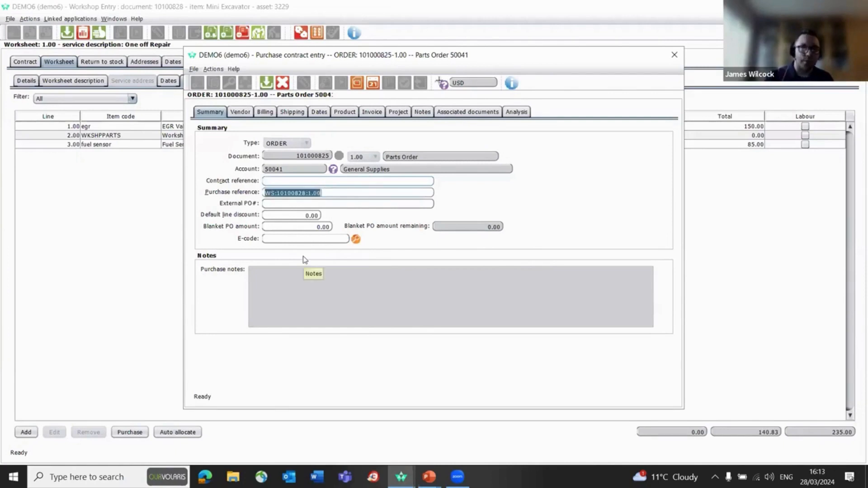
click(344, 113)
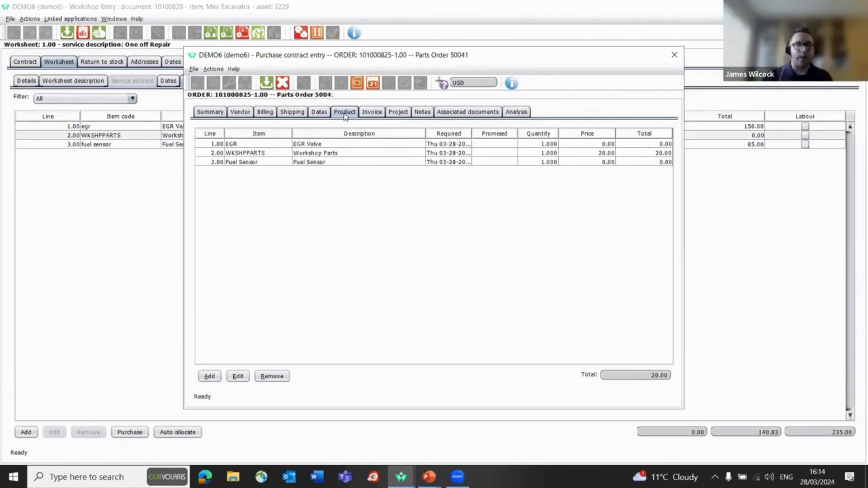
click(354, 156)
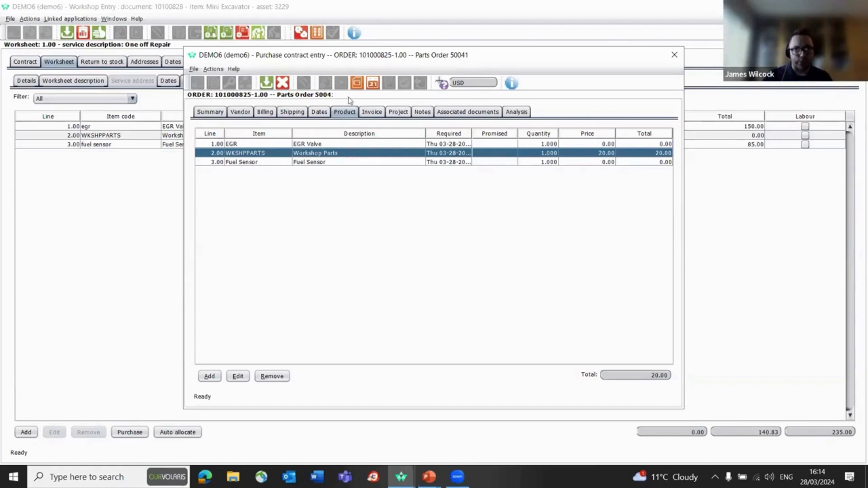
Review the parts order's summary, vendor, billing, shipping, dates, product, invoice and project details.
click(223, 113)
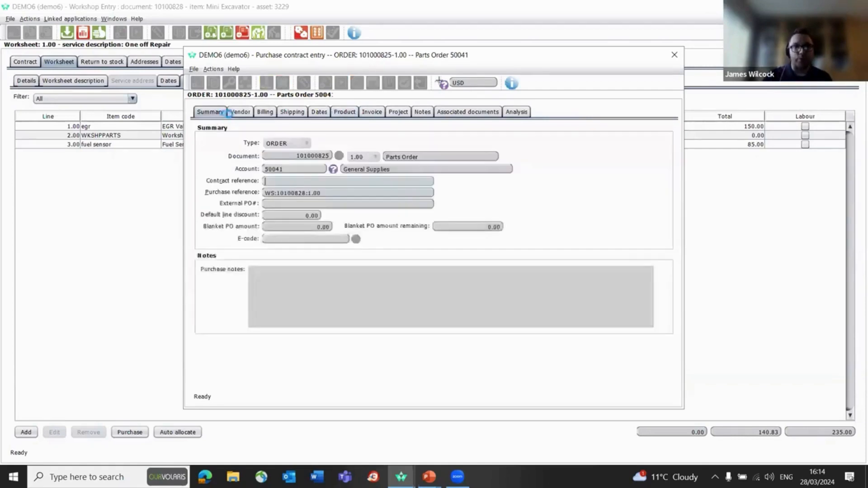
click(235, 116)
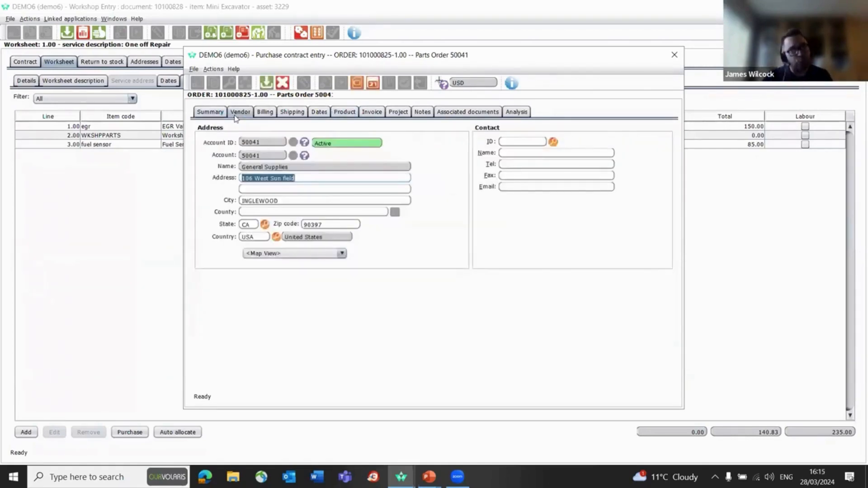
click(261, 113)
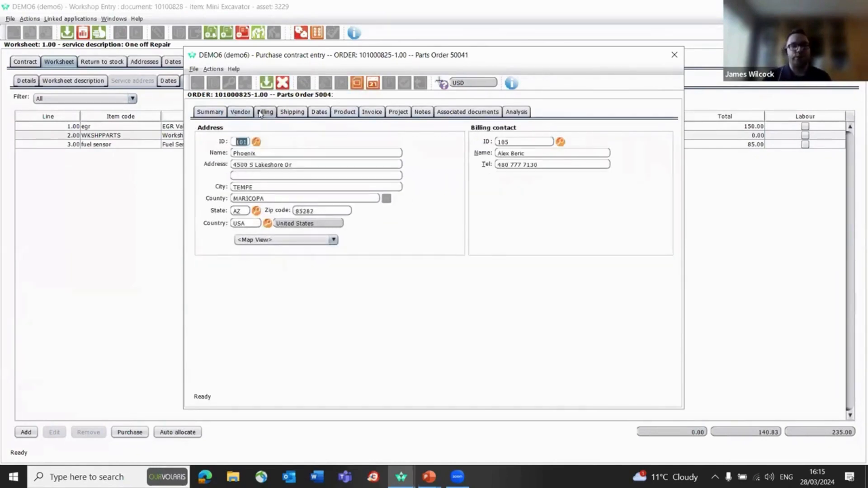
click(298, 114)
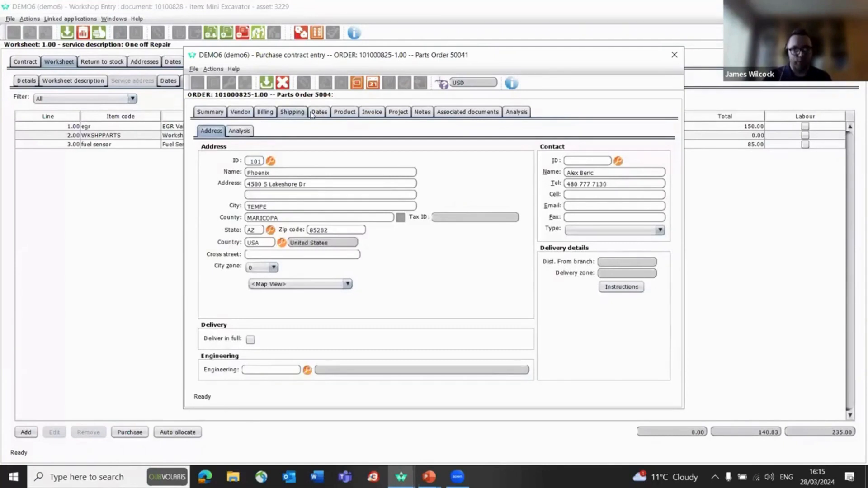
click(319, 113)
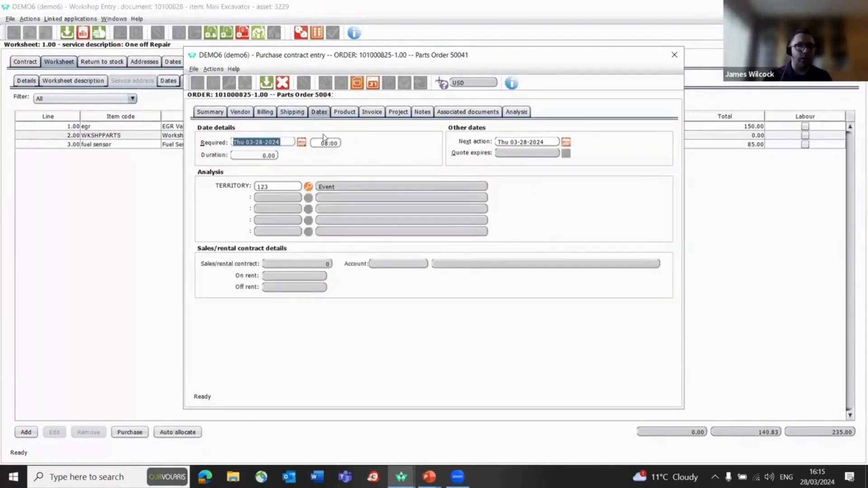
click(348, 114)
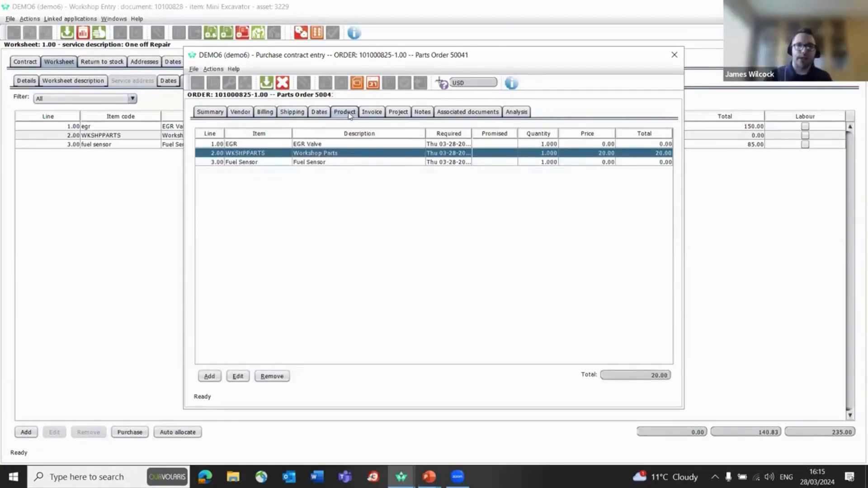
click(372, 113)
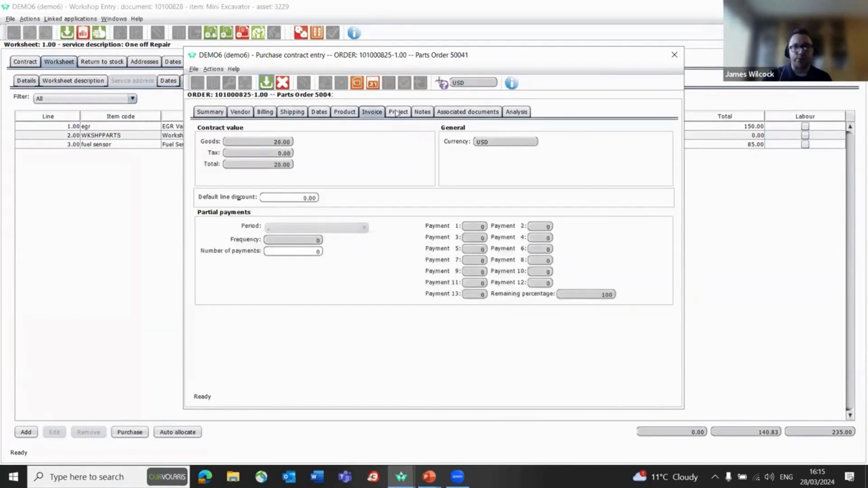
click(397, 113)
click(337, 114)
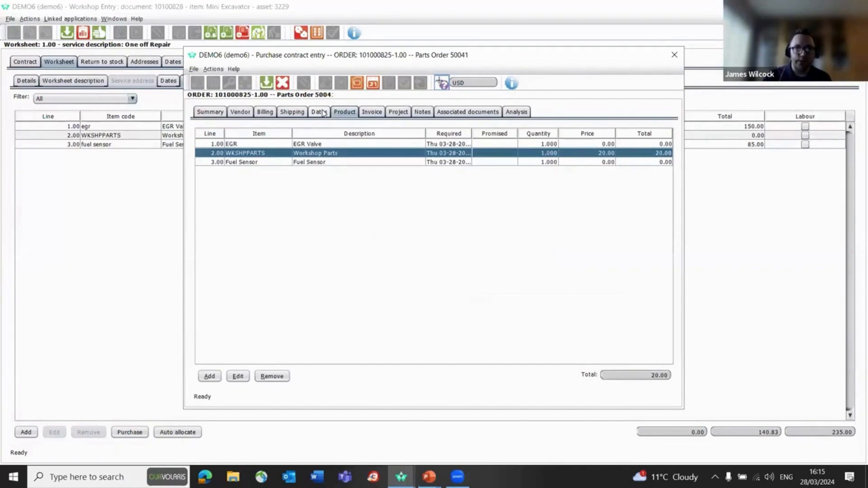
Save and close the parts order without outputting a document, and return to the worksheet lines.
click(268, 83)
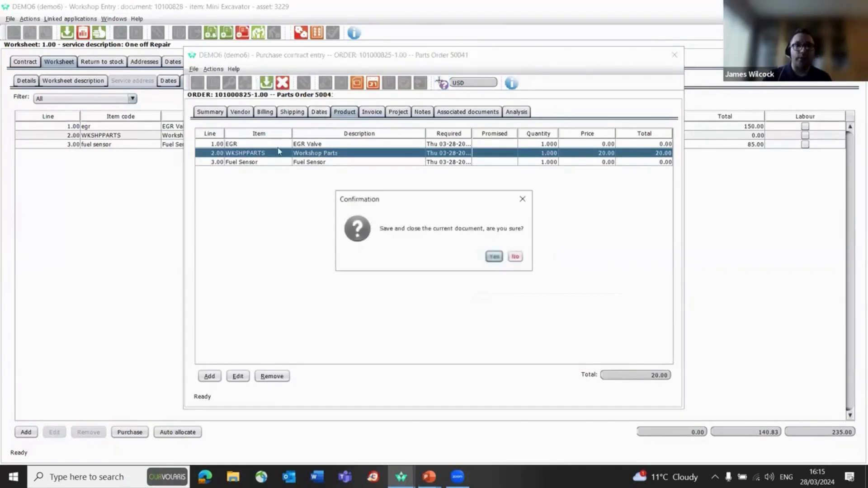
click(494, 257)
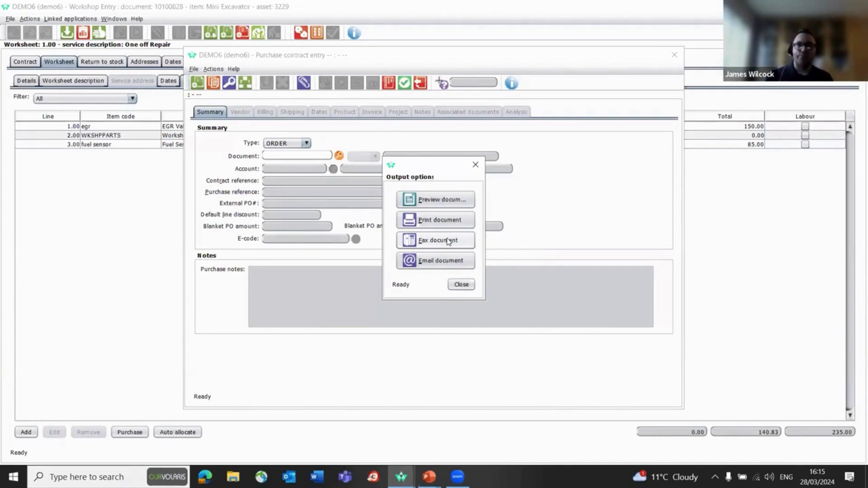
click(462, 284)
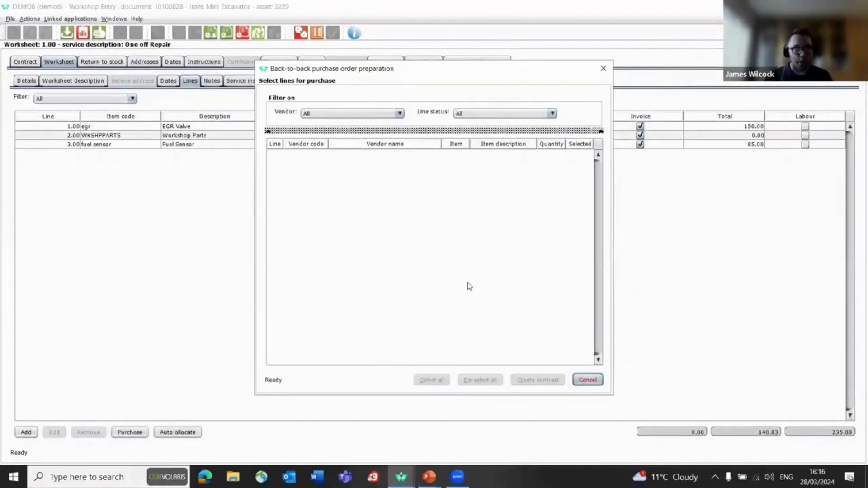
click(586, 379)
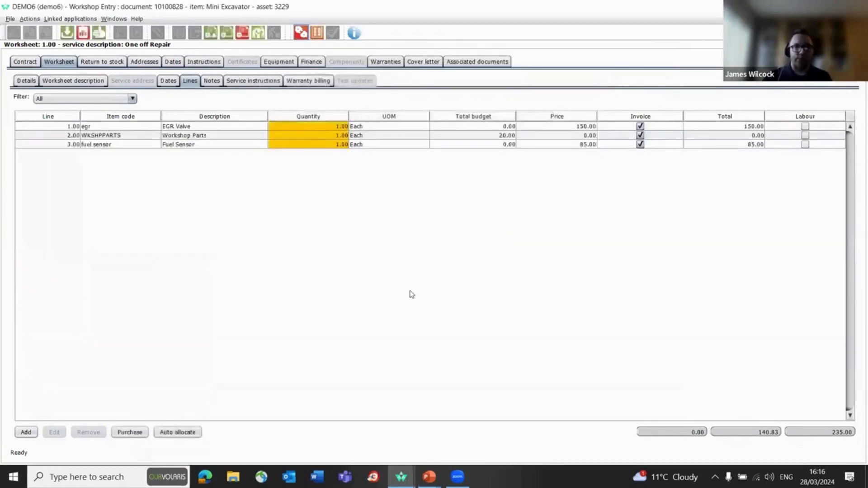